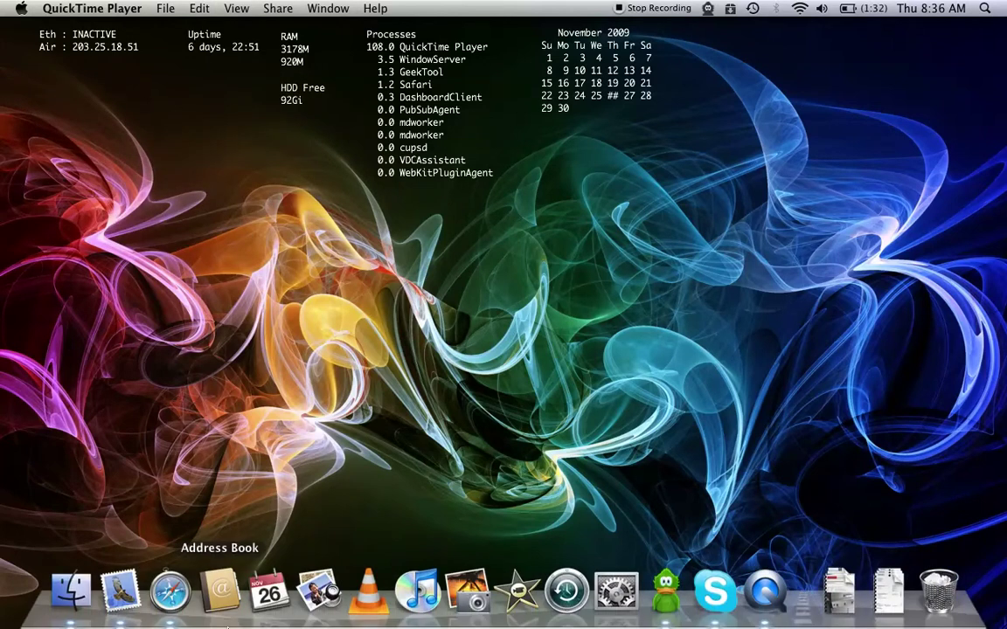
Step: Briefly open and close the home folder, then open System Preferences' Sharing pane
{"action": "left_click", "coordinate": [72, 587]}
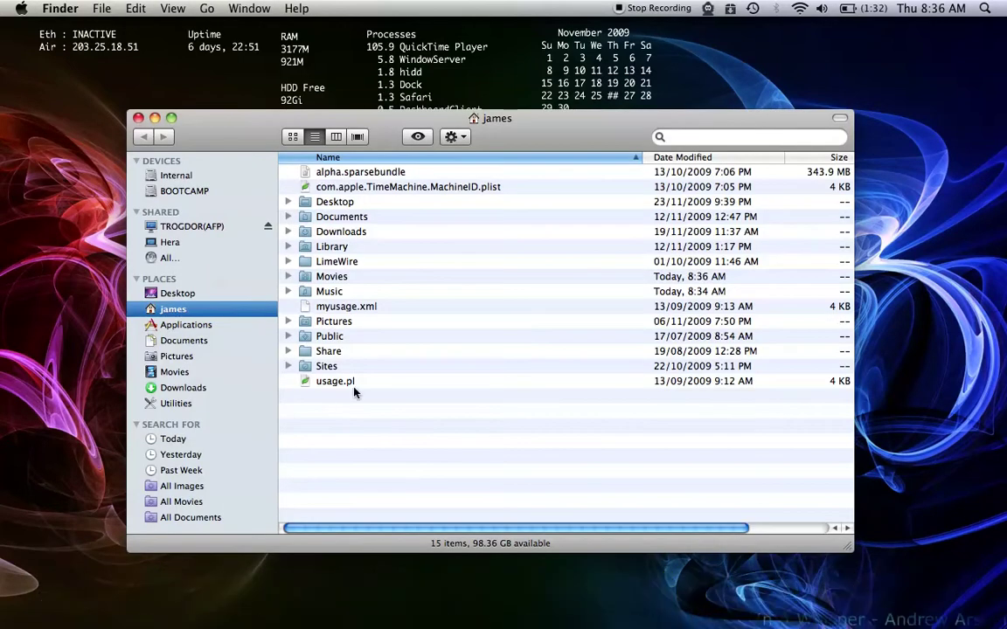
{"action": "left_click", "coordinate": [138, 118]}
{"action": "mouse_move", "coordinate": [614, 623]}
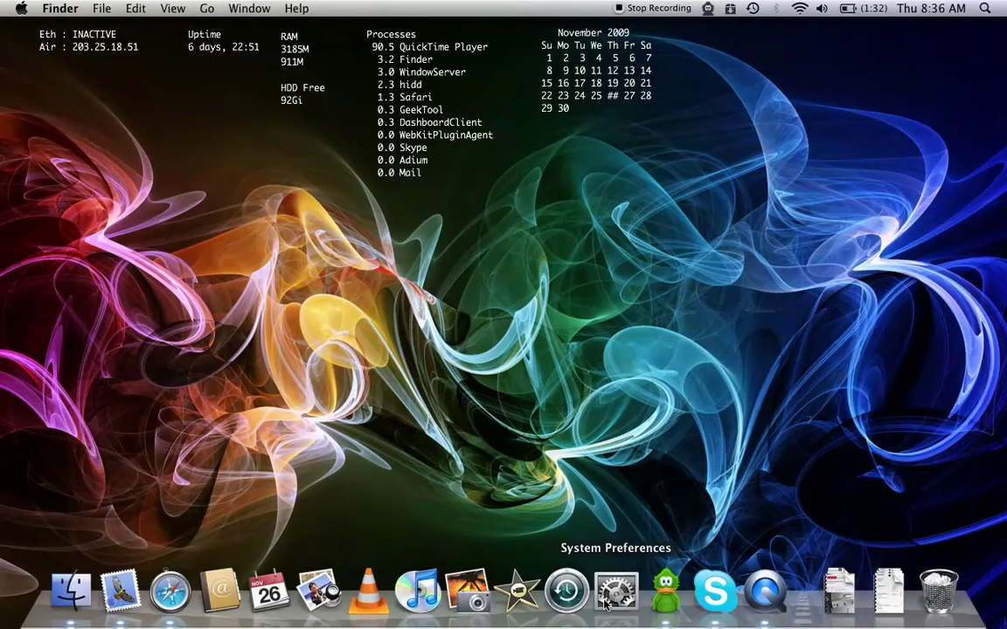
{"action": "left_click", "coordinate": [613, 593]}
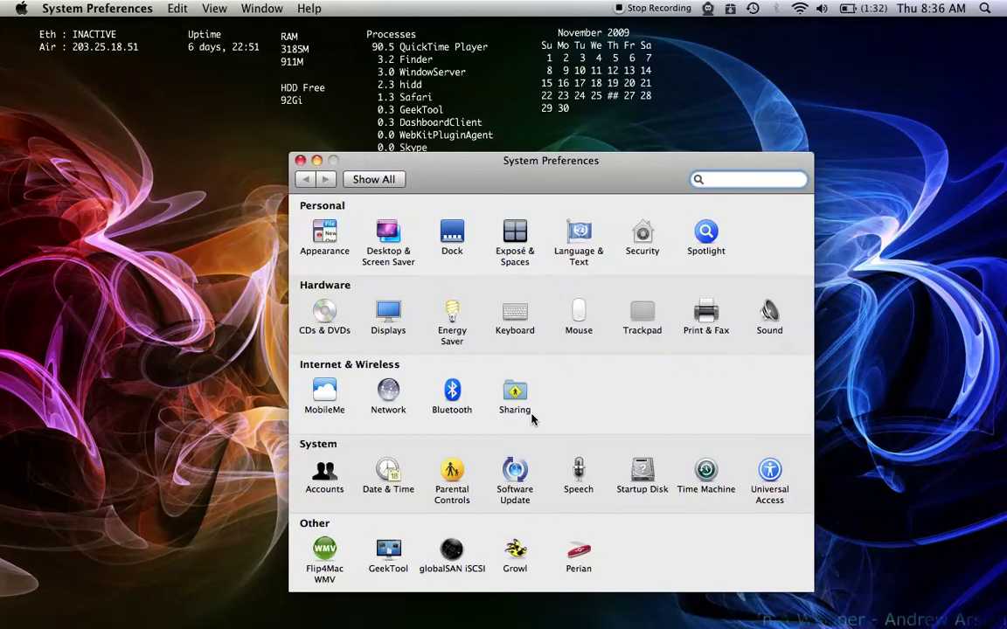
{"action": "left_click", "coordinate": [518, 393]}
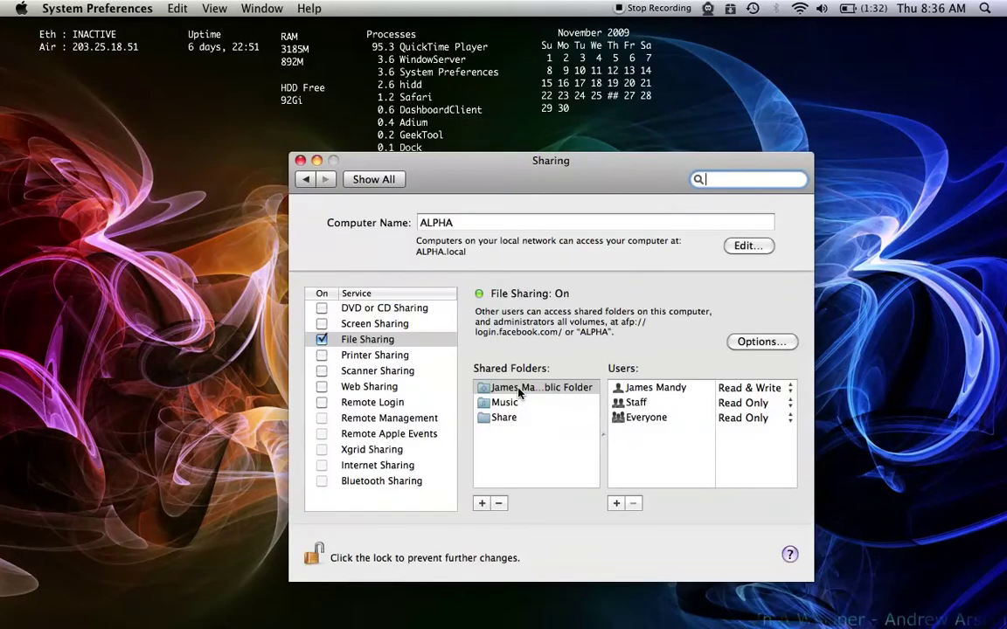
Step: Remove Music from File Sharing's Shared Folders and confirm
{"action": "left_click", "coordinate": [505, 405]}
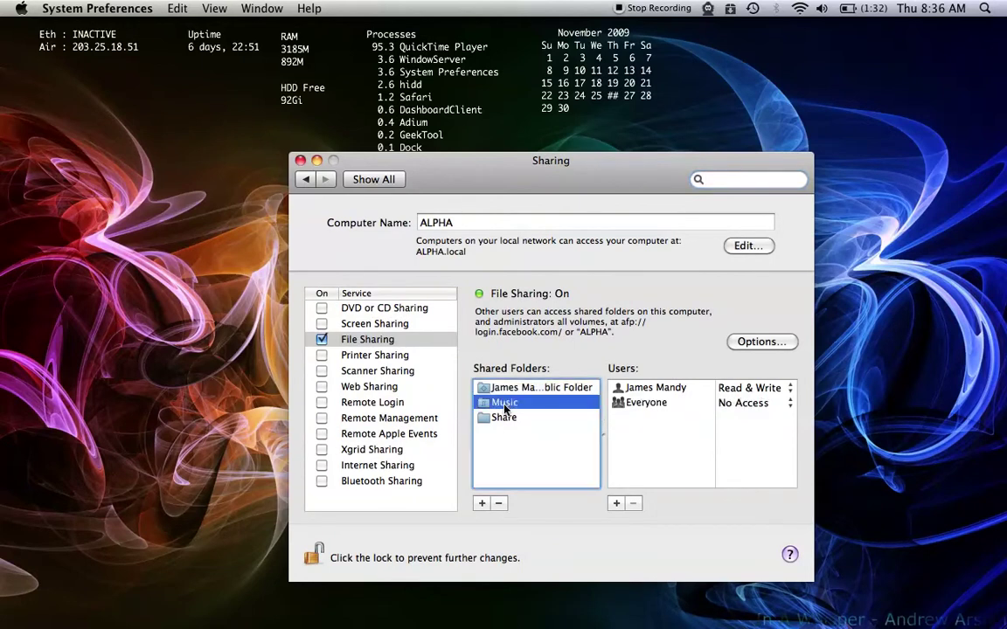
{"action": "left_click", "coordinate": [498, 503]}
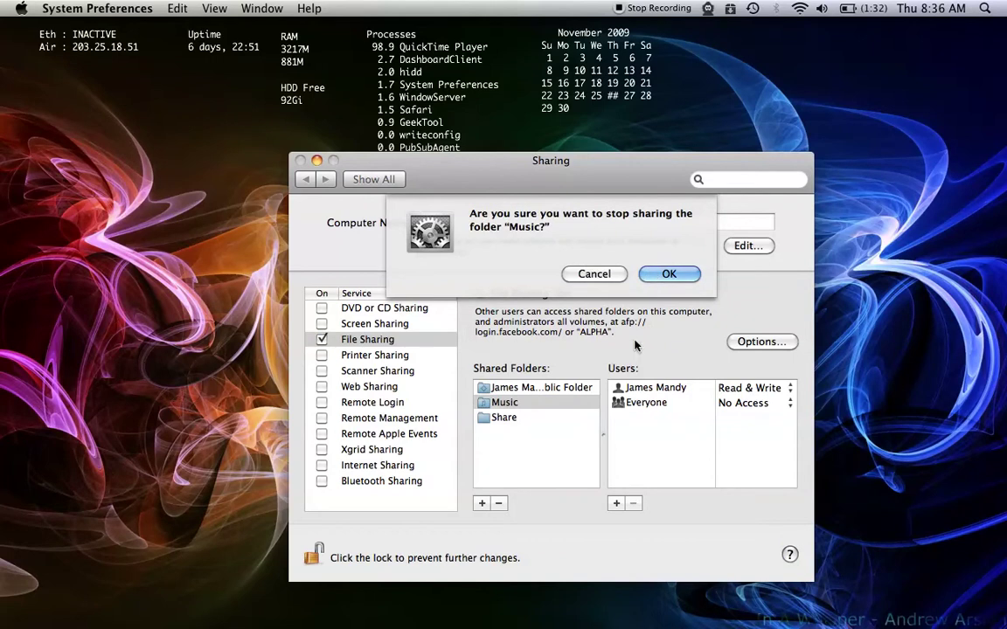
{"action": "left_click", "coordinate": [668, 273]}
{"action": "left_click", "coordinate": [482, 503]}
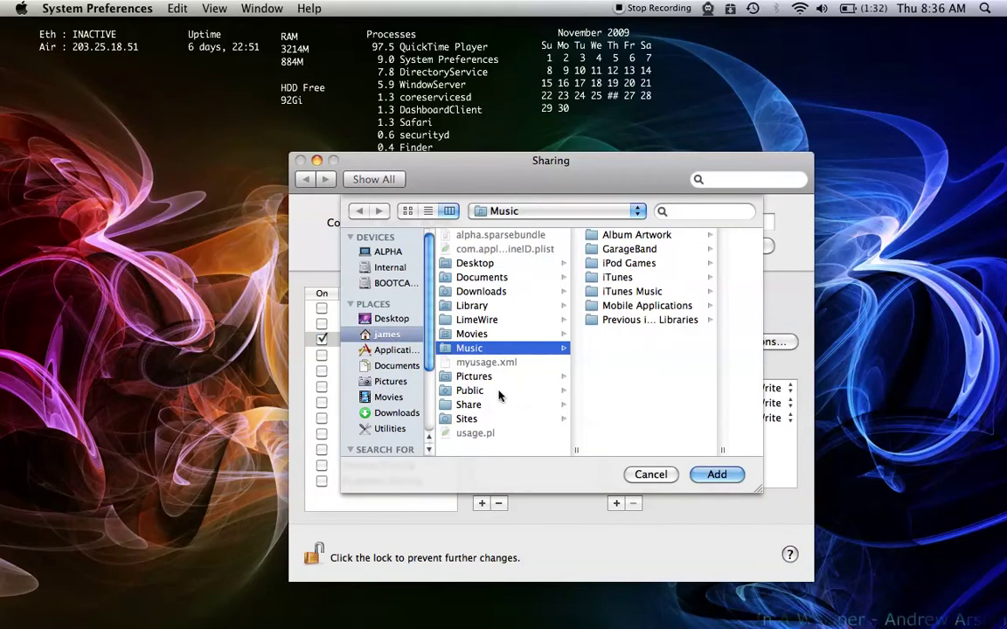
{"action": "left_click", "coordinate": [472, 419]}
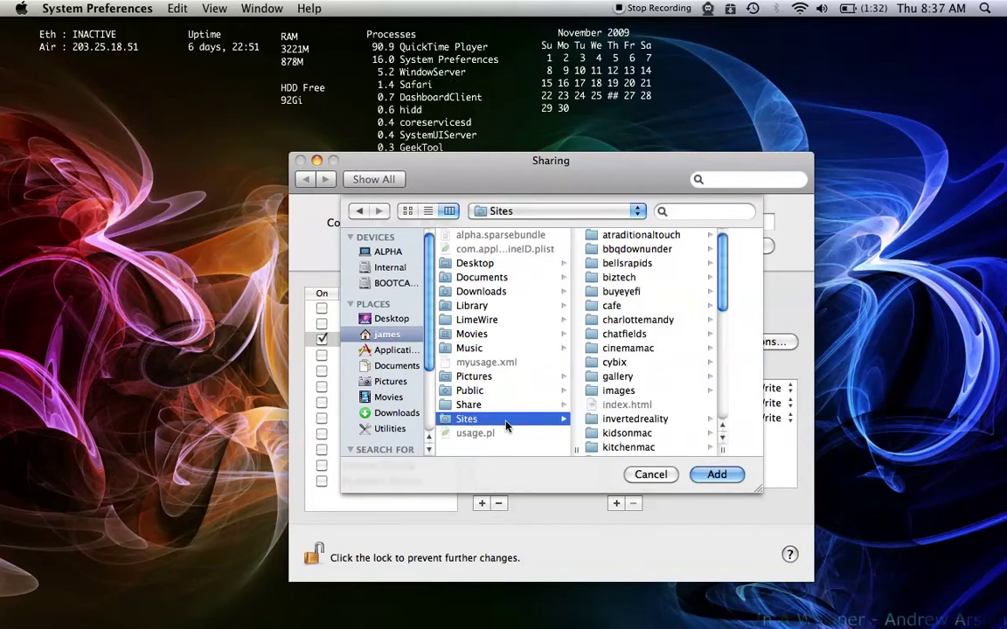
{"action": "left_click", "coordinate": [716, 473]}
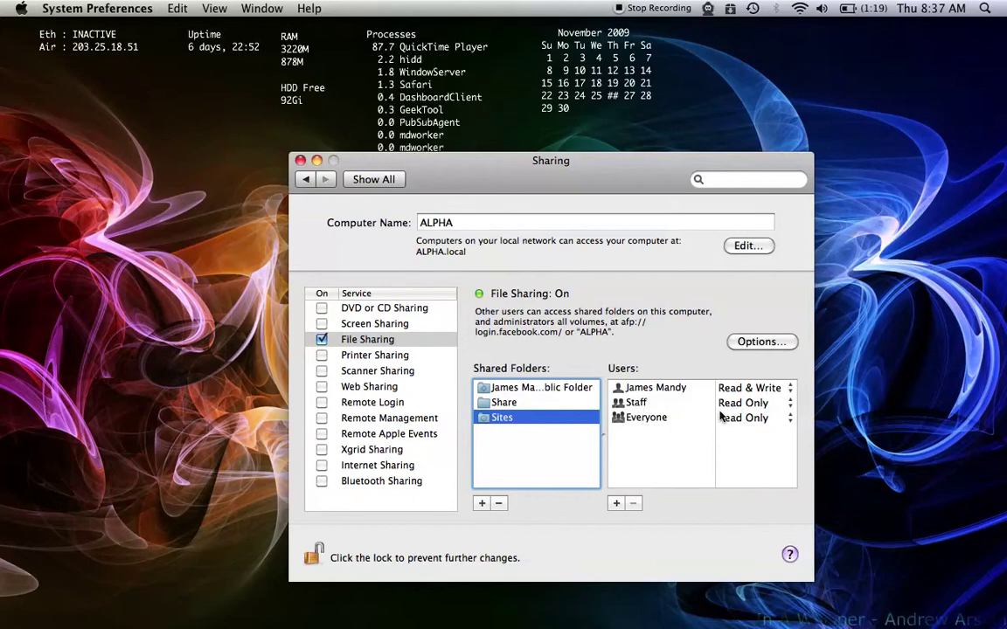
Step: Keep Everyone at Read Only on Sites and bring up the File Sharing options
{"action": "left_click", "coordinate": [504, 402]}
{"action": "left_click", "coordinate": [762, 419]}
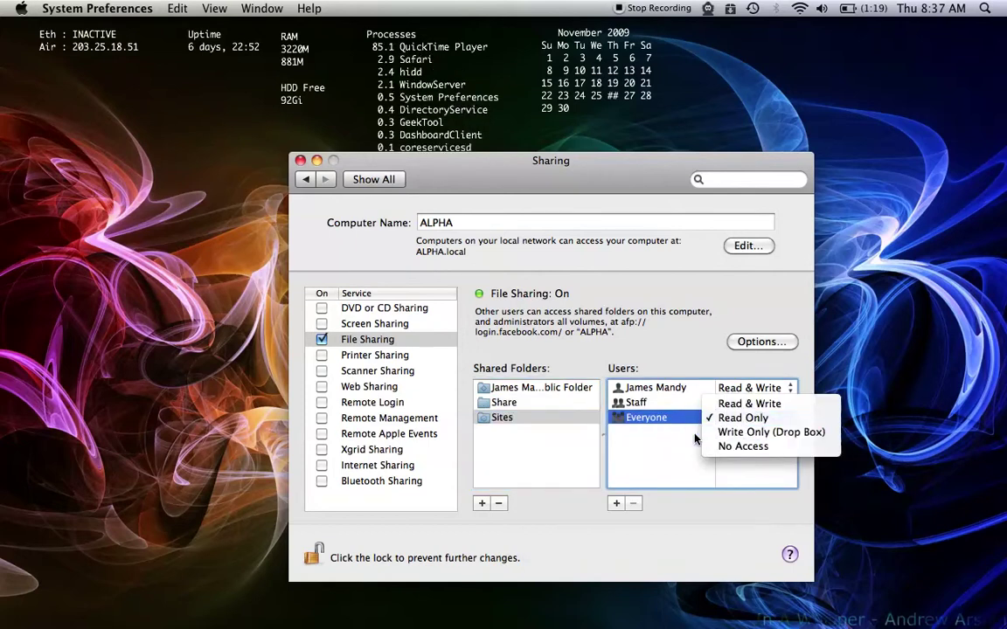
{"action": "left_click", "coordinate": [743, 417]}
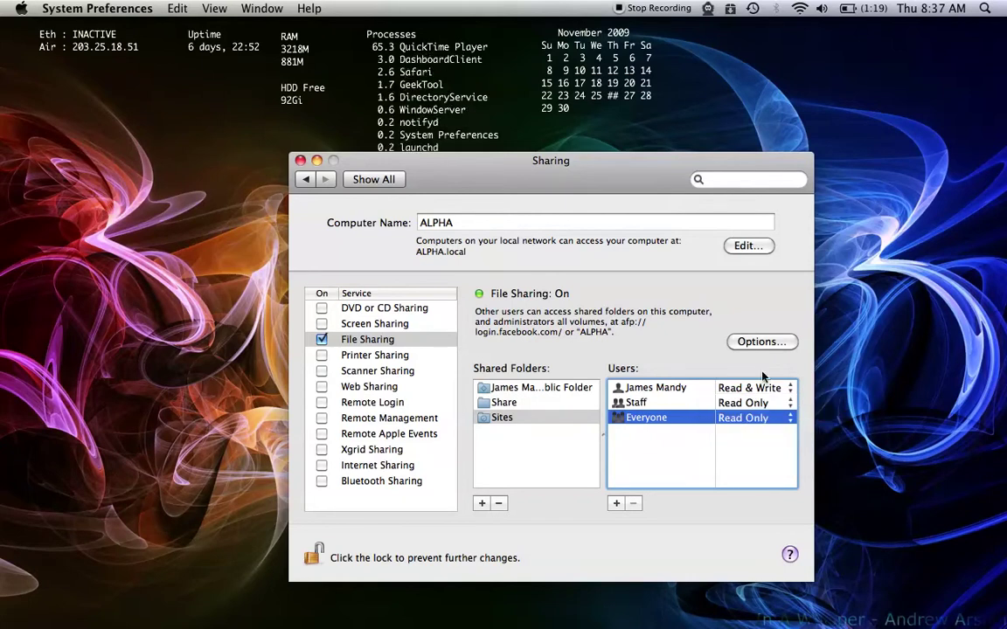
{"action": "left_click", "coordinate": [757, 342]}
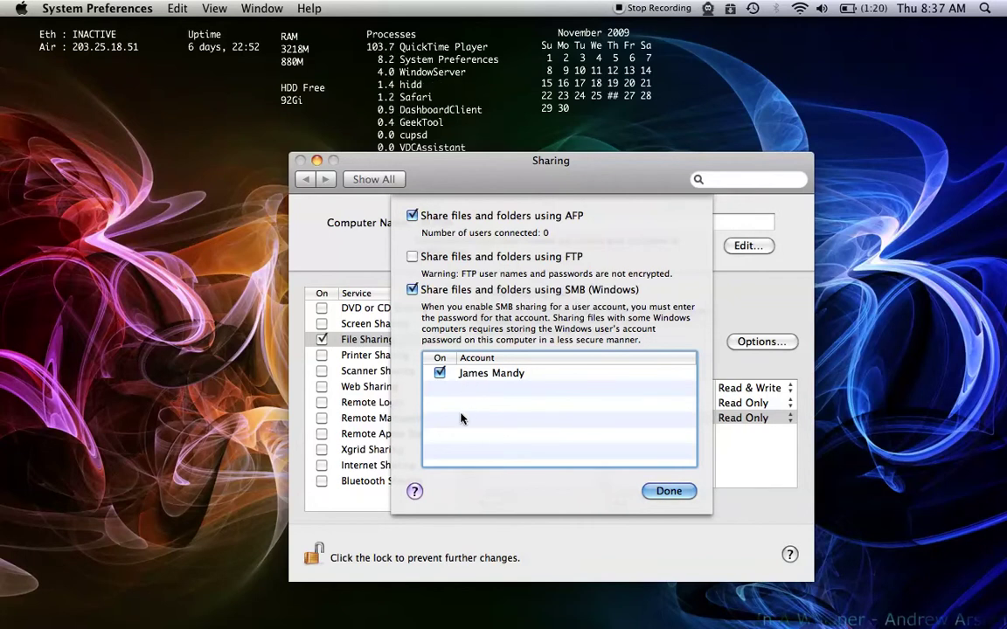
{"action": "left_click", "coordinate": [668, 491]}
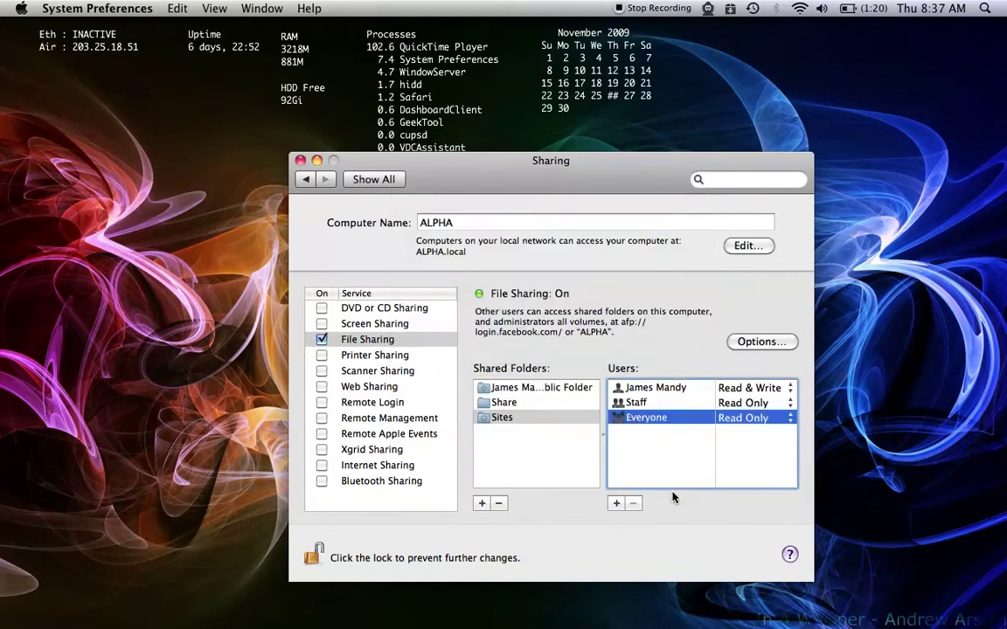